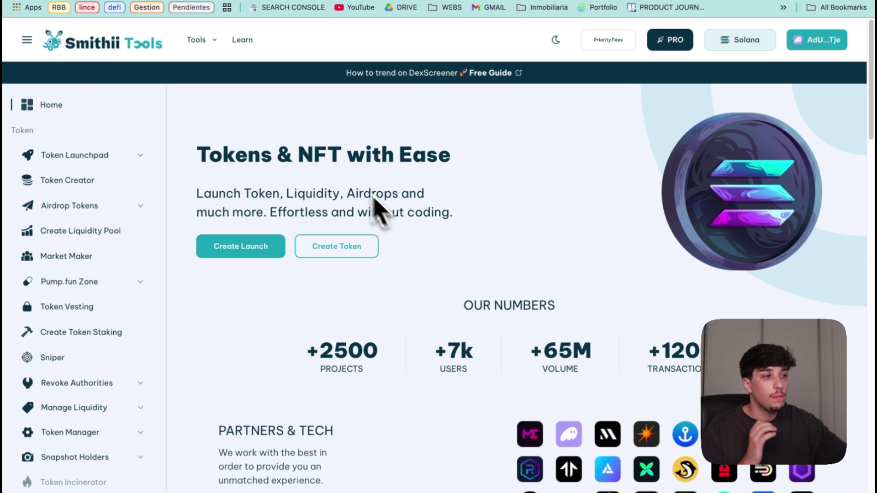
- Open the Pump Fun Bundler token creation form from the pump.fun tools list
left_click(111, 280)
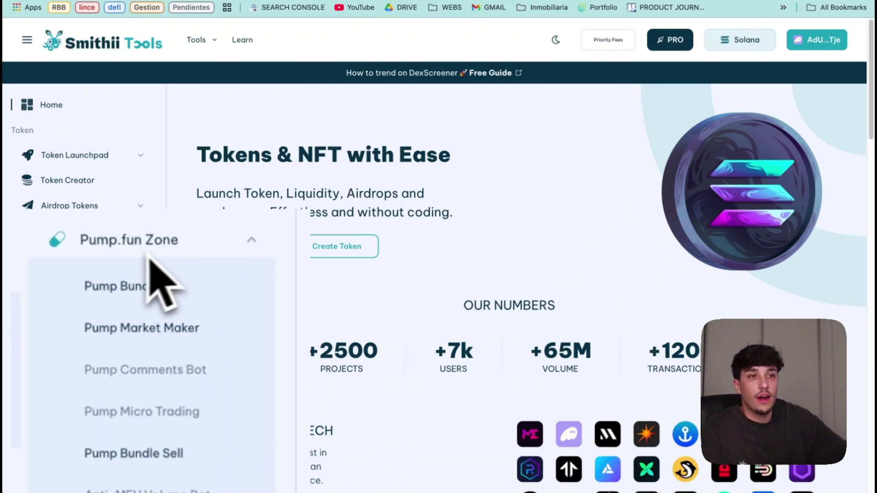
left_click(67, 308)
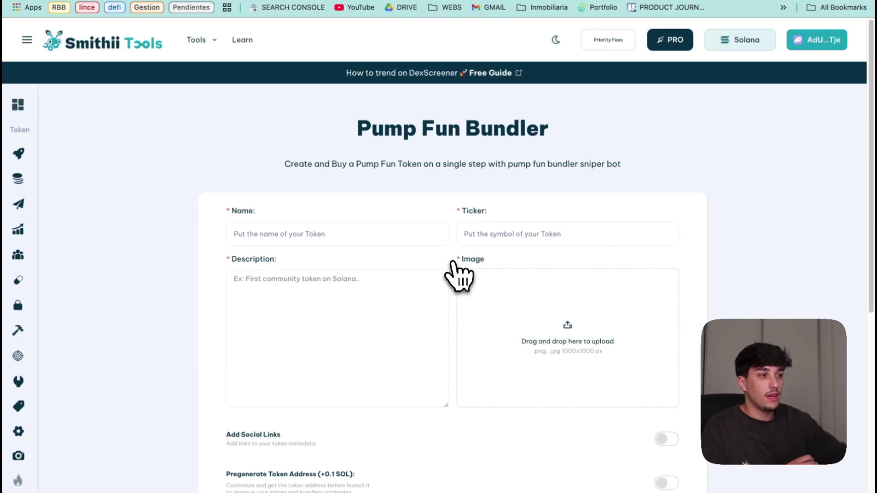
scroll(451, 221, "down", 3)
left_click(417, 212)
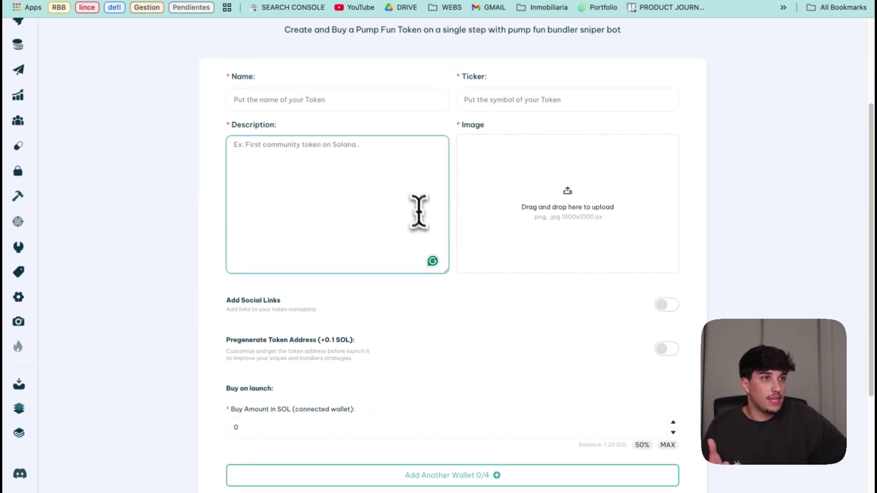
left_click(513, 97)
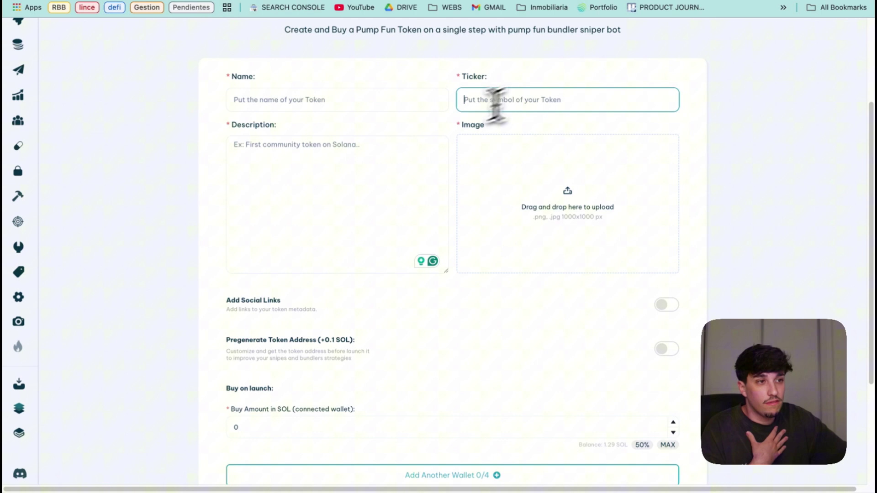
- Add two bundled-buy wallet rows, Wallet Buy 1 and Wallet Buy 2
scroll(307, 176, "down", 3)
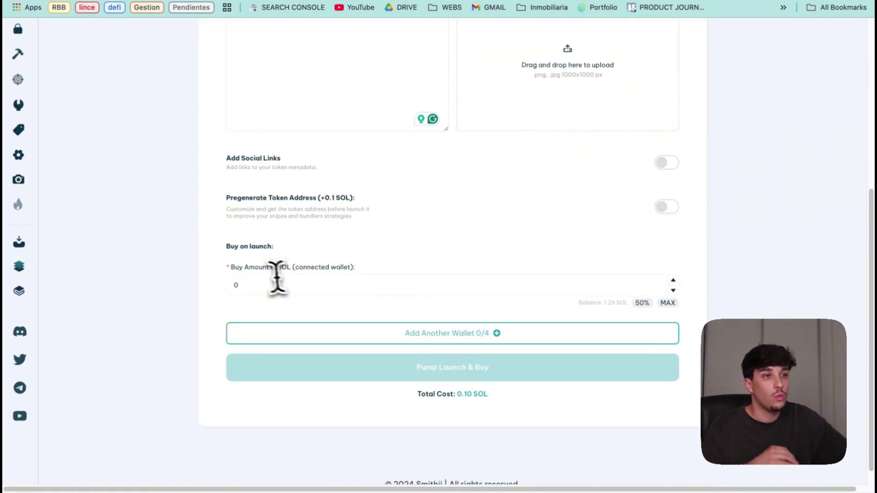
left_click(357, 336)
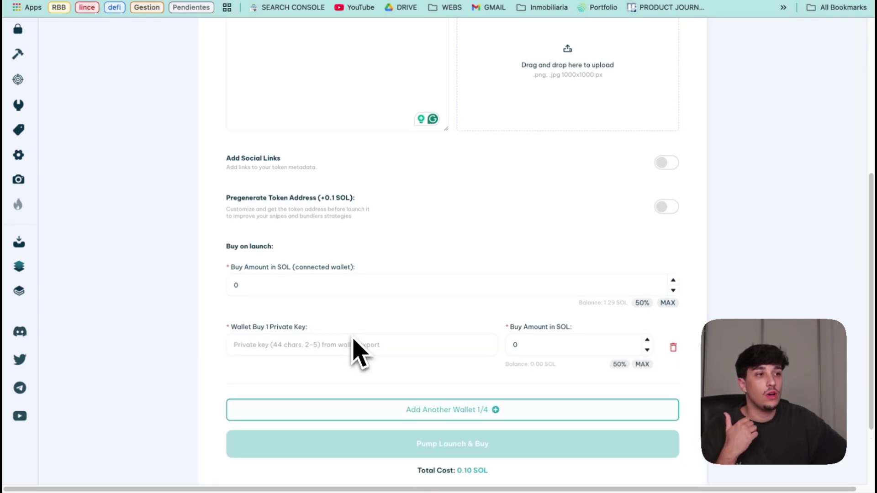
scroll(364, 320, "down", 1)
left_click(402, 358)
scroll(414, 366, "down", 3)
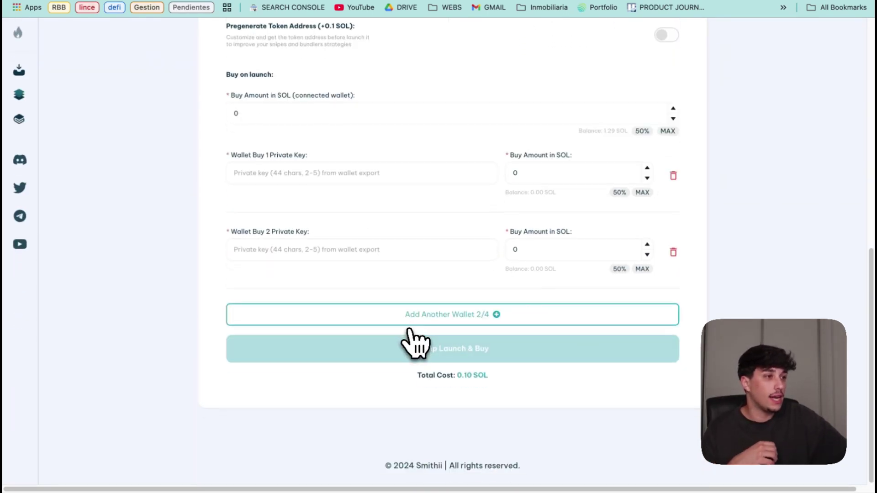
scroll(365, 320, "up", 2)
scroll(366, 315, "up", 5)
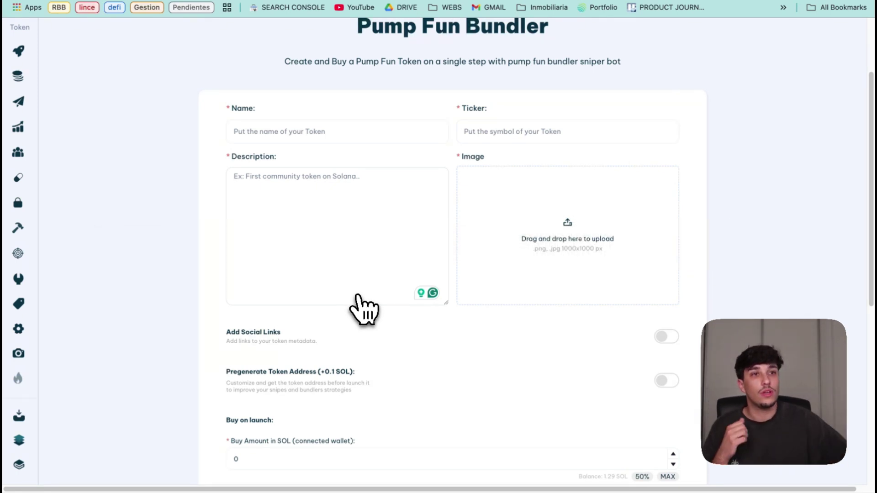
mouse_move(19, 178)
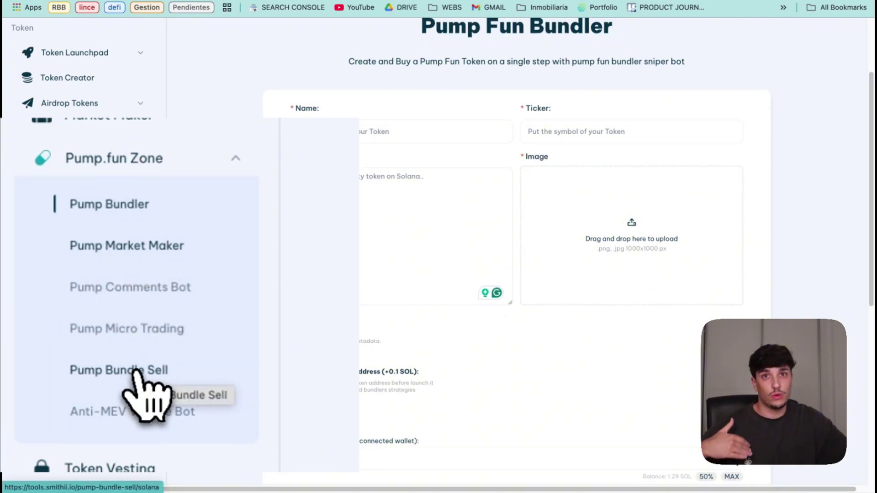
scroll(229, 274, "up", 1)
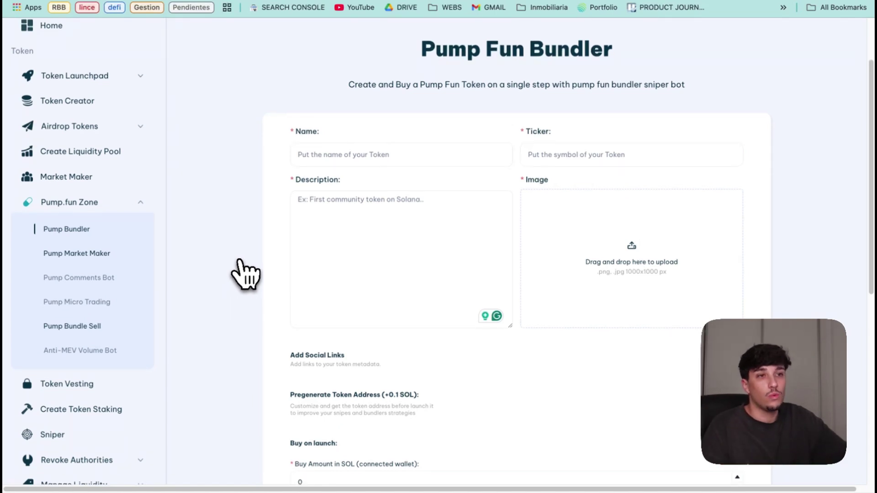
scroll(235, 274, "up", 1)
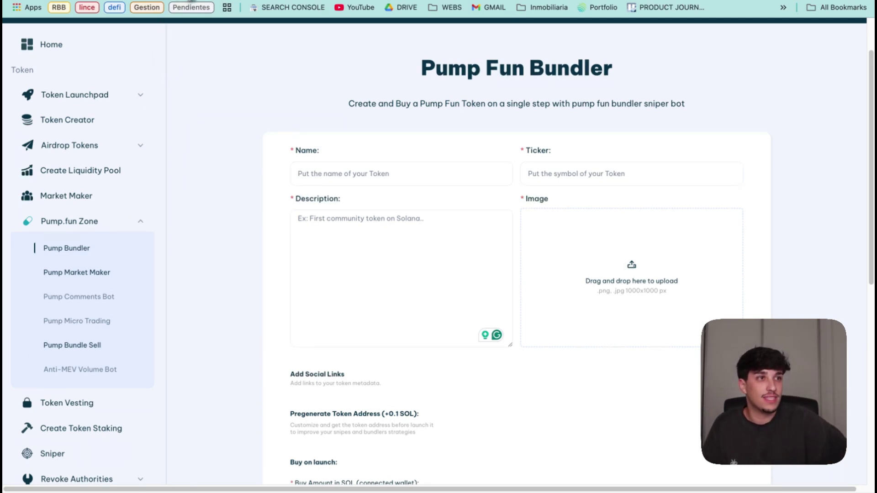
key("super+r")
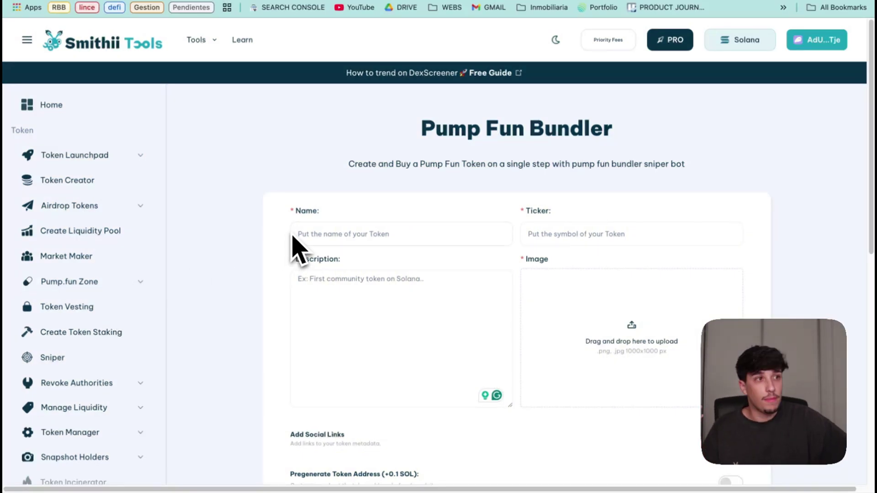
- Enter name Pro, ticker pro and the description, then search 'pro token' in a new tab
left_click(358, 249)
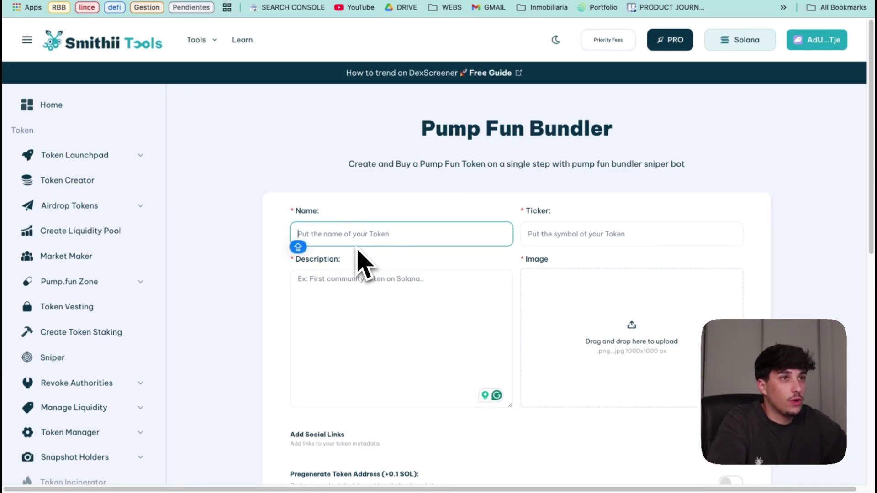
type("Pro")
key("Tab")
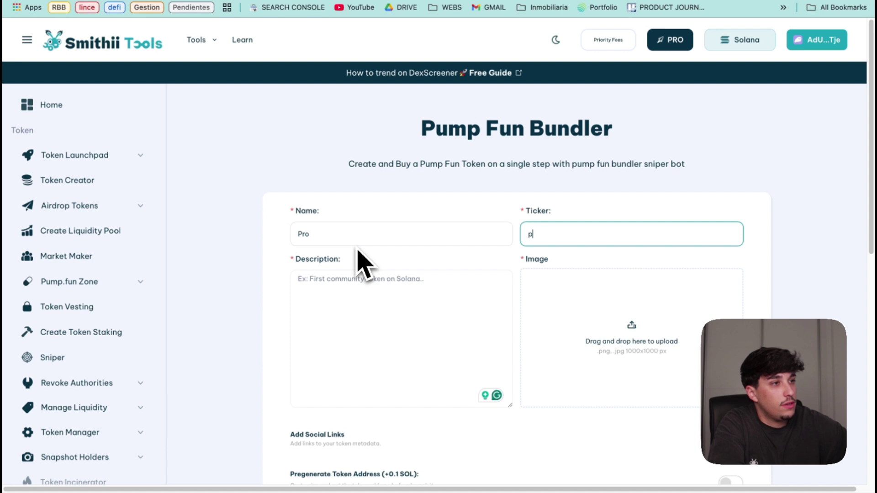
type("pro")
left_click(432, 293)
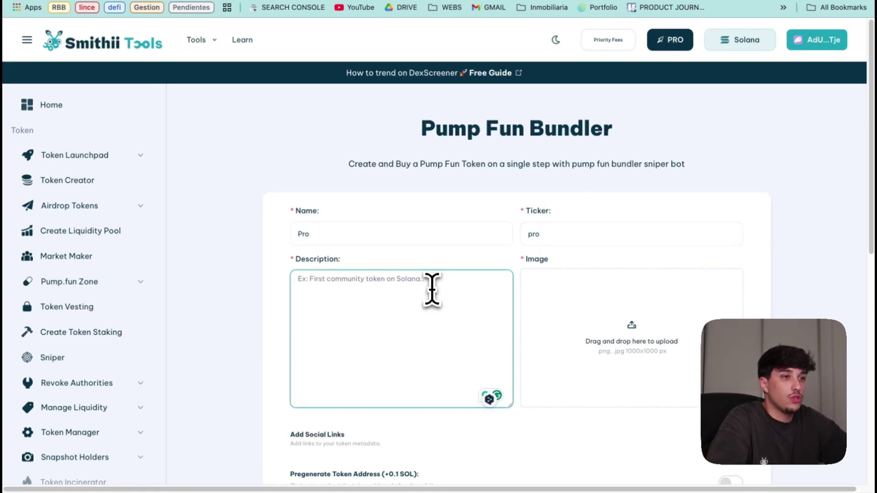
type("pro token for the boyz")
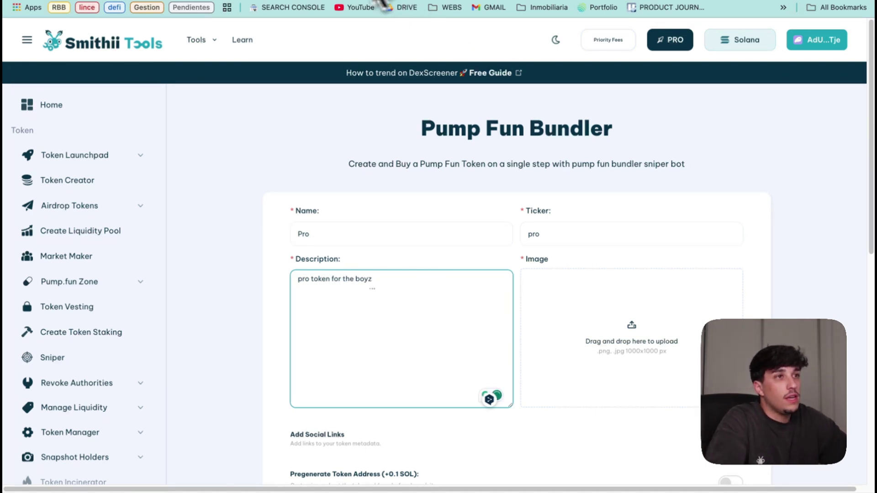
key("super+t")
type("pro")
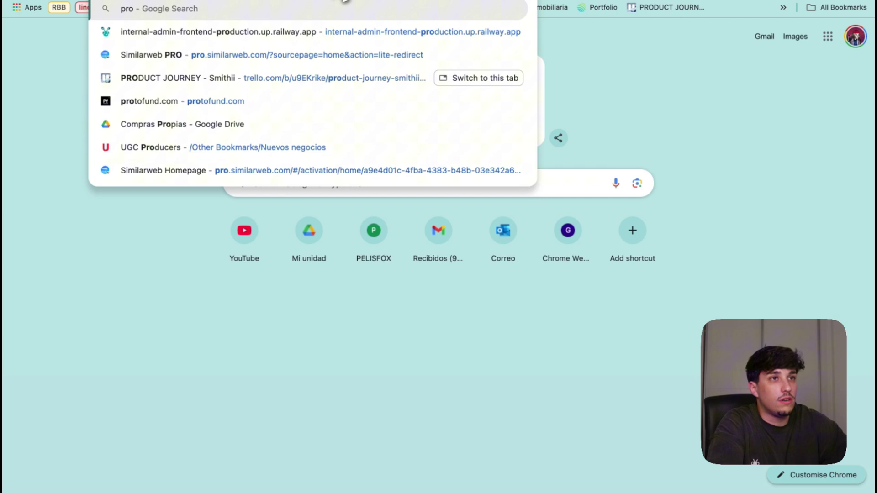
type(" token")
- Find 'pro token' image results and save the Smart Pro Unlimited Token picture as webp
key("Return")
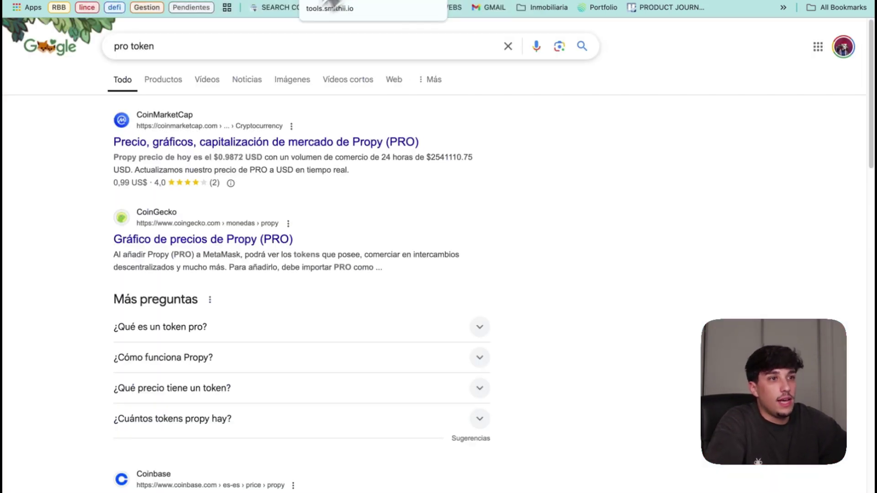
left_click(163, 85)
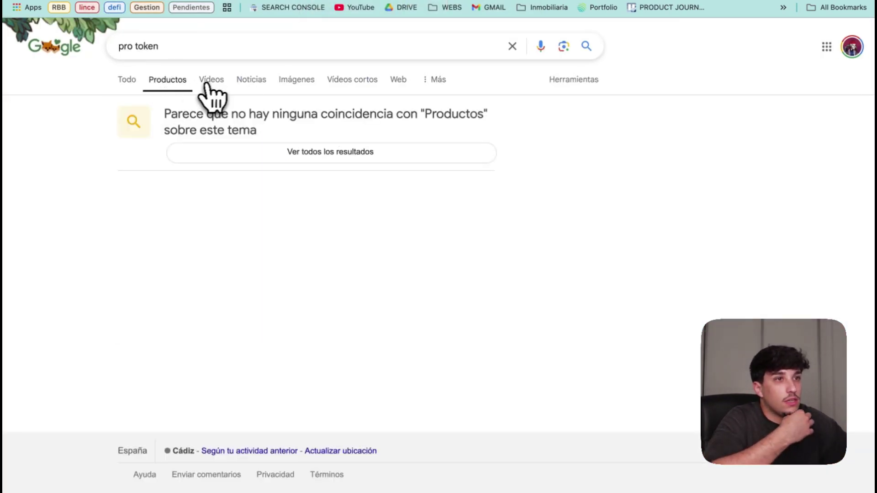
left_click(281, 82)
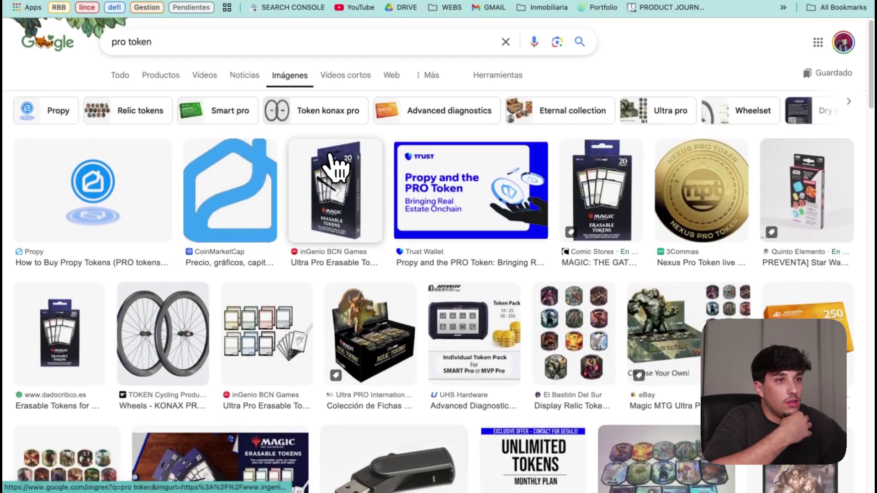
scroll(339, 175, "down", 1)
scroll(361, 247, "down", 6)
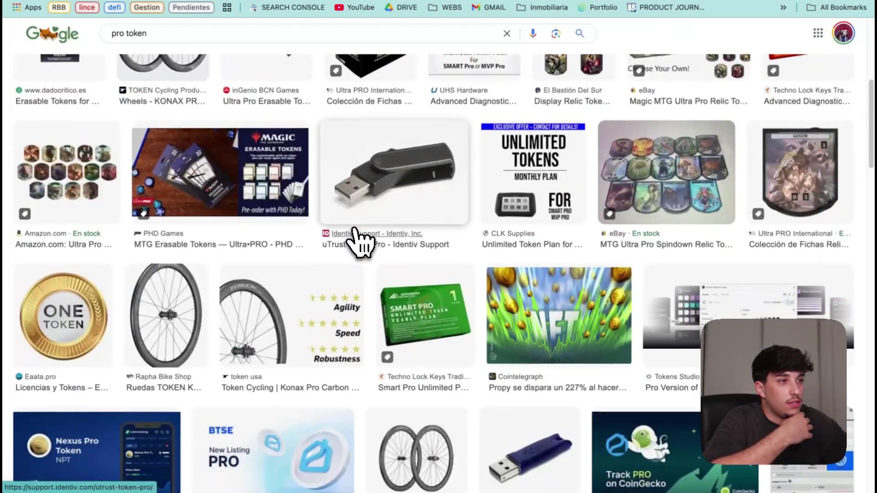
left_click(421, 314)
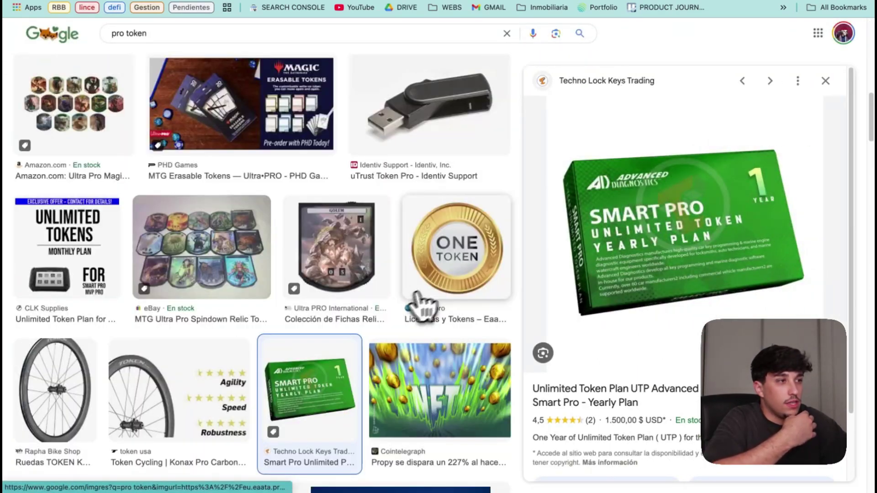
right_click(596, 220)
left_click(624, 357)
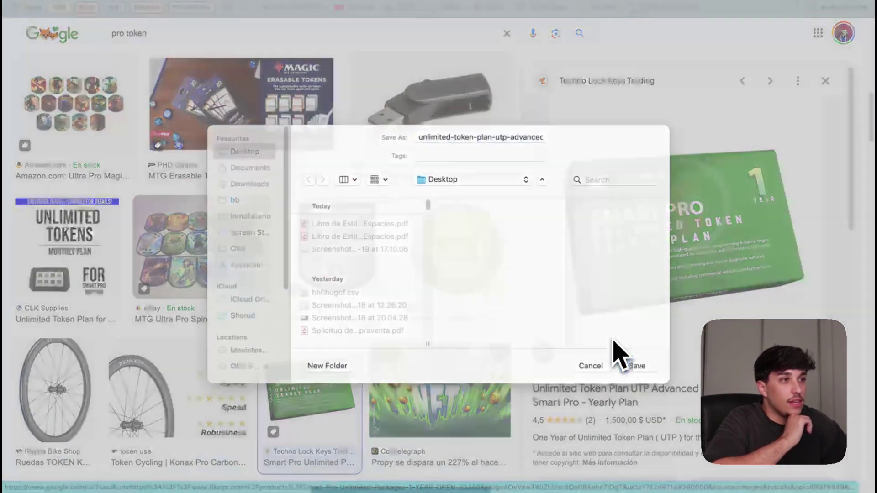
left_click(633, 364)
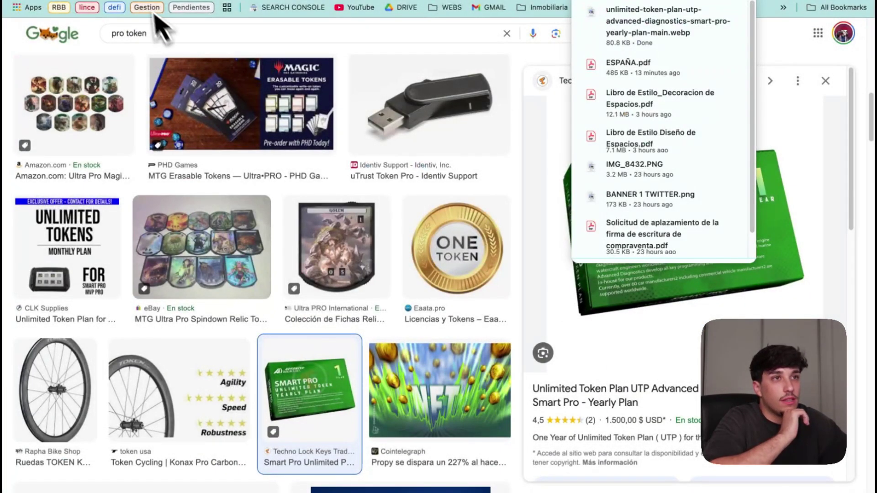
key("ctrl+Tab")
- Use the downloaded Smart Pro webp as the token image
left_click_drag(667, 21, 636, 336)
scroll(697, 230, "down", 1)
scroll(685, 238, "down", 2)
scroll(621, 243, "down", 3)
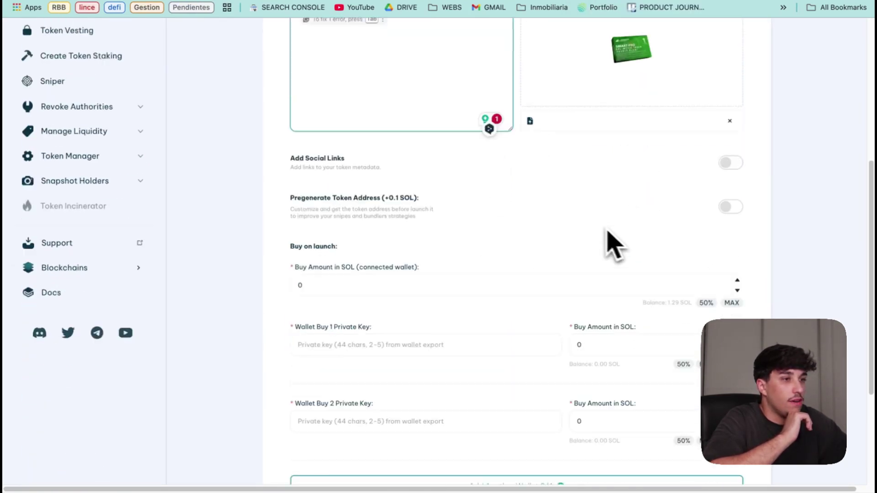
left_click(732, 163)
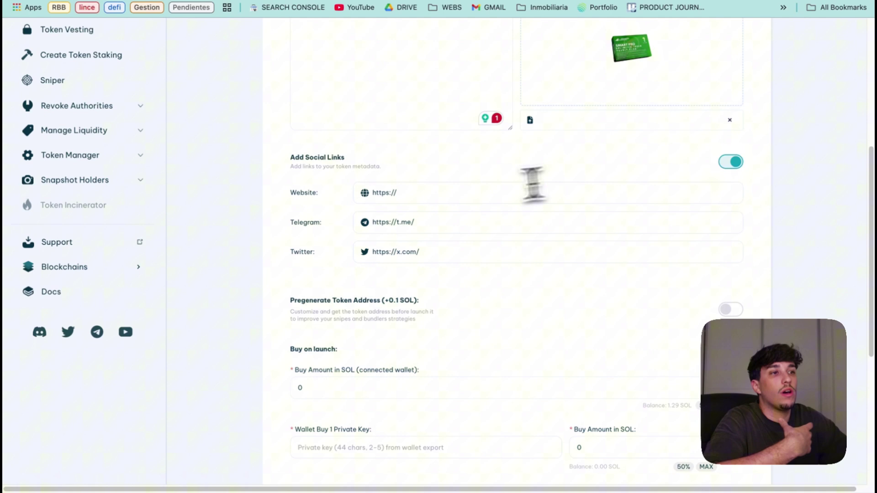
left_click(402, 194)
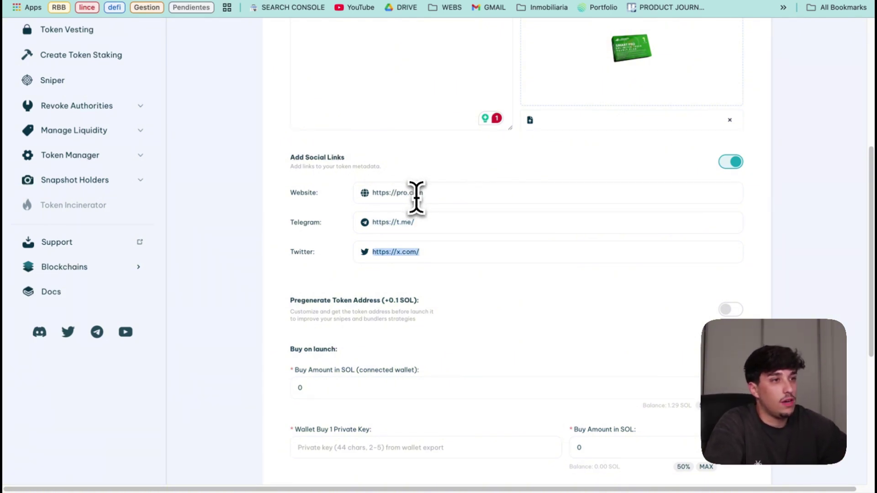
left_click(523, 223)
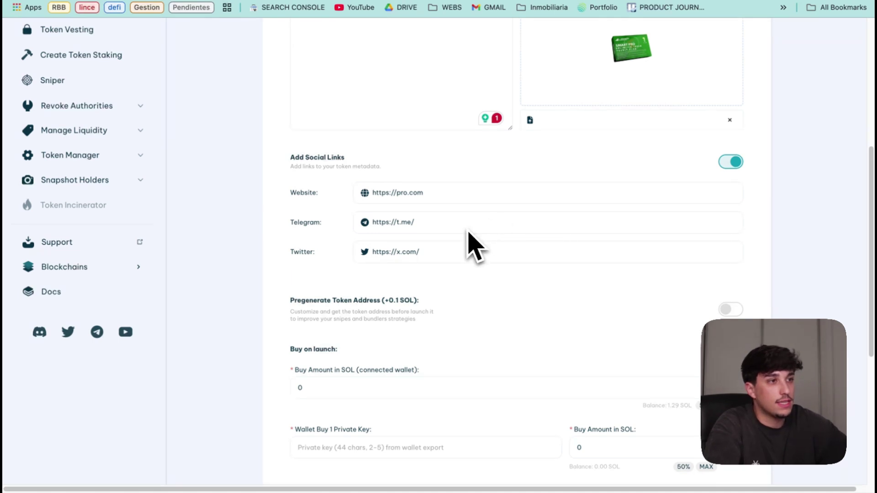
left_click(498, 249)
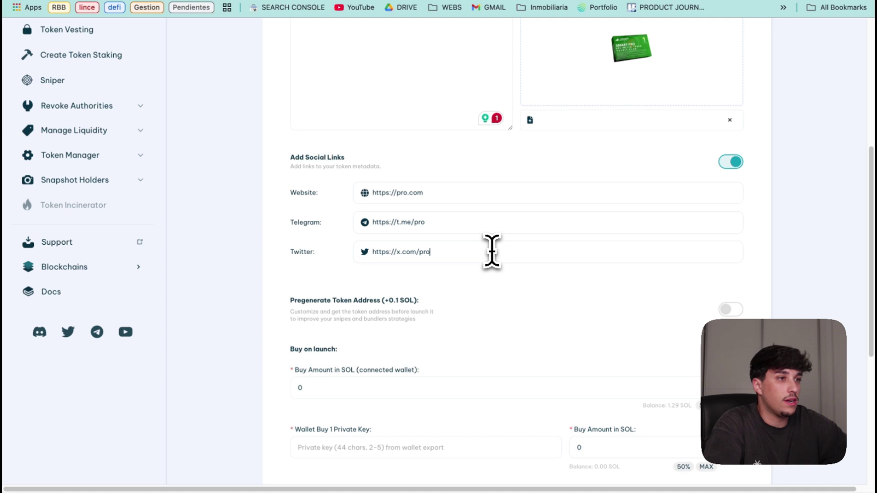
scroll(525, 205, "down", 2)
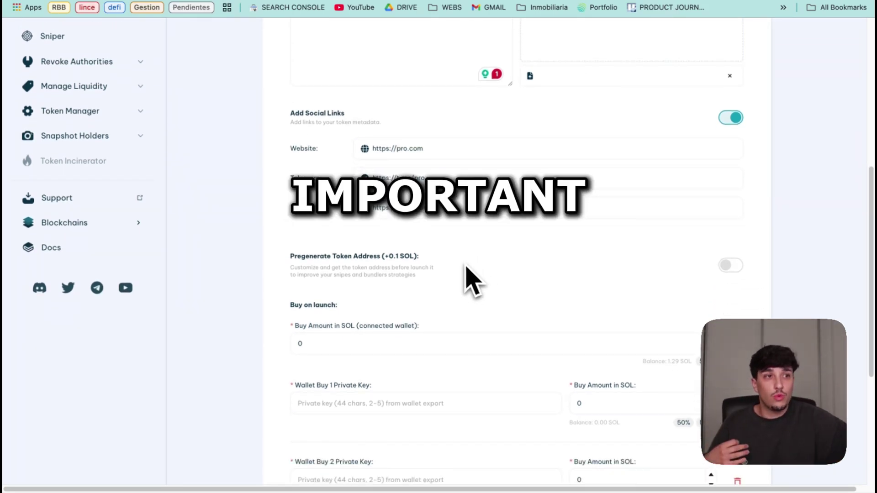
left_click(727, 267)
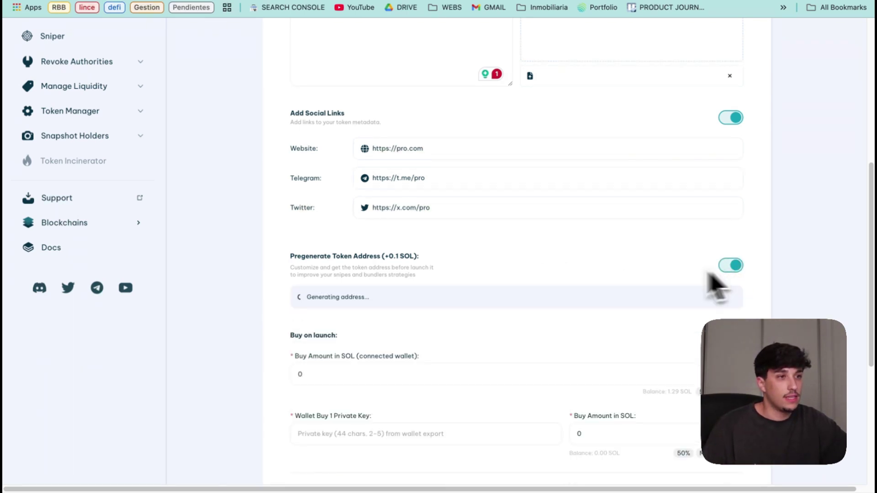
scroll(443, 284, "down", 1)
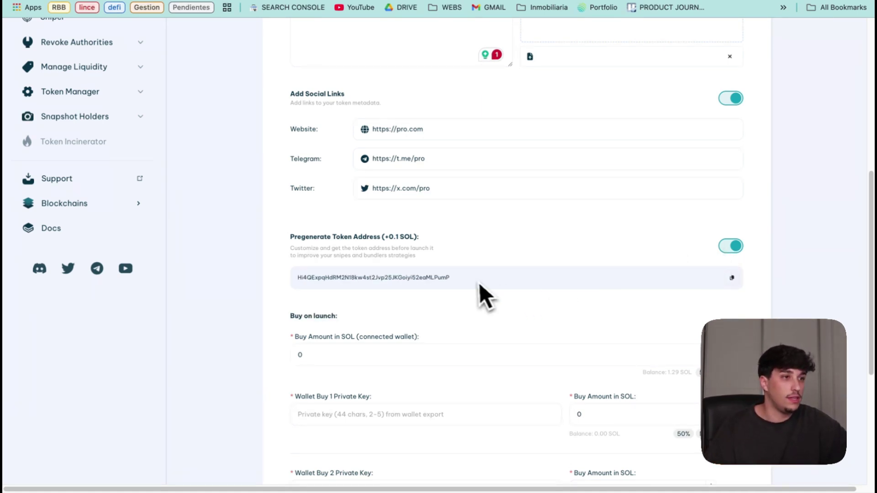
left_click_drag(450, 278, 301, 278)
left_click(292, 296)
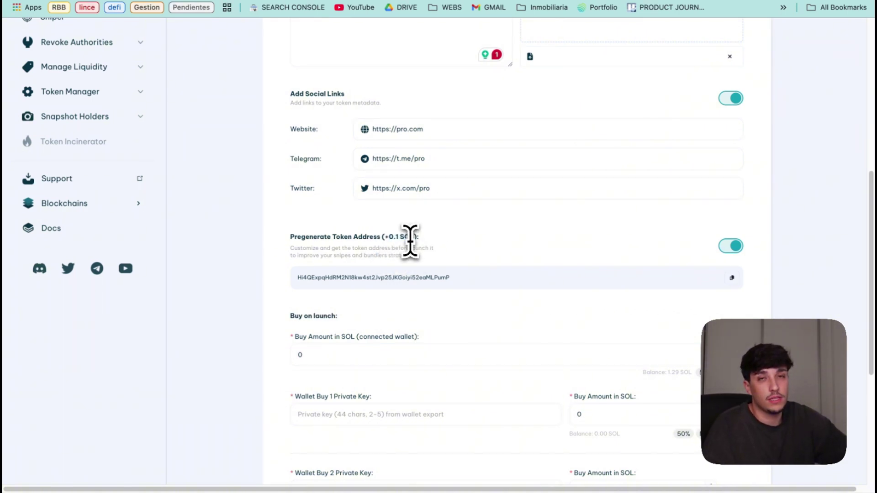
left_click(731, 246)
scroll(546, 242, "down", 1)
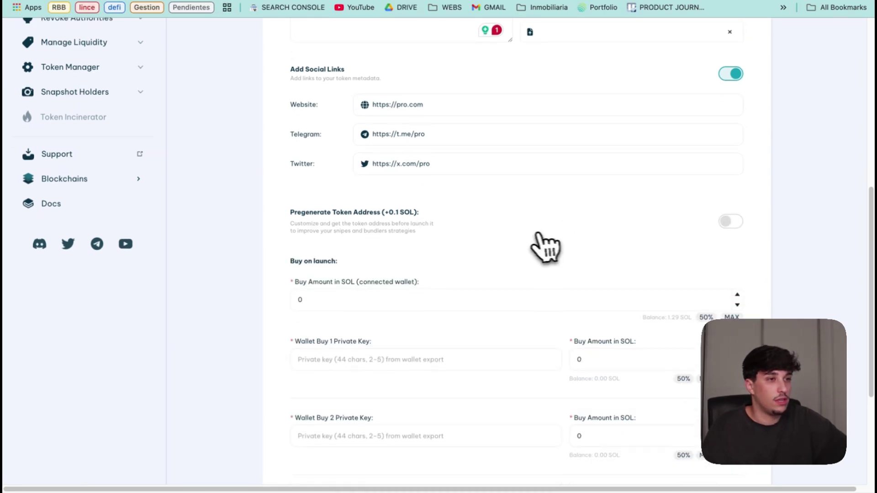
scroll(402, 251, "down", 4)
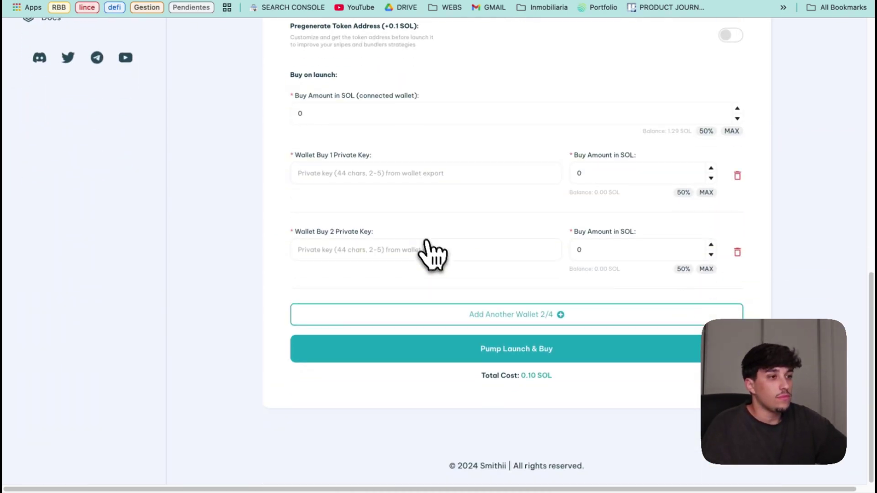
scroll(320, 201, "up", 3)
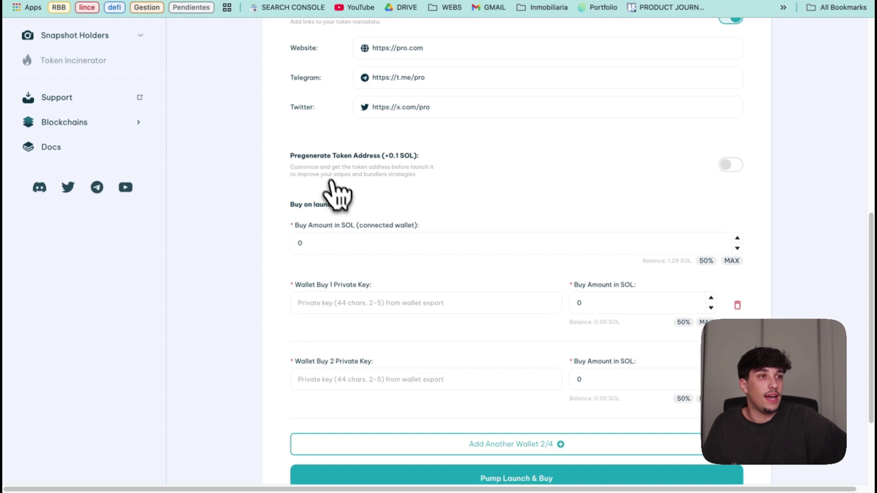
left_click_drag(335, 204, 365, 221)
left_click(329, 205)
scroll(329, 204, "down", 1)
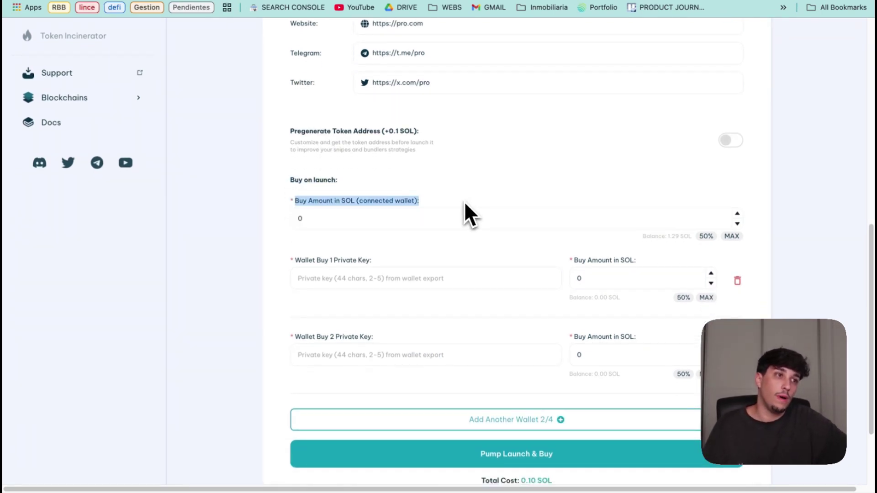
triple_click(362, 199)
left_click(364, 204)
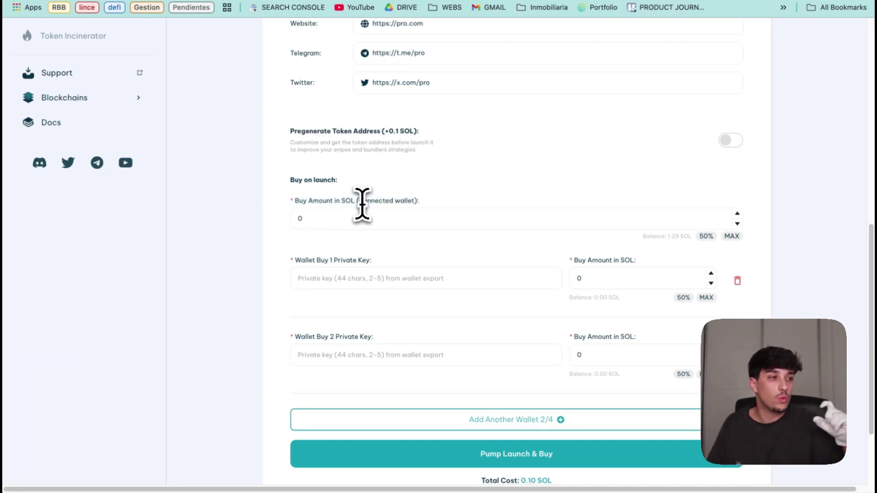
scroll(347, 210, "down", 4)
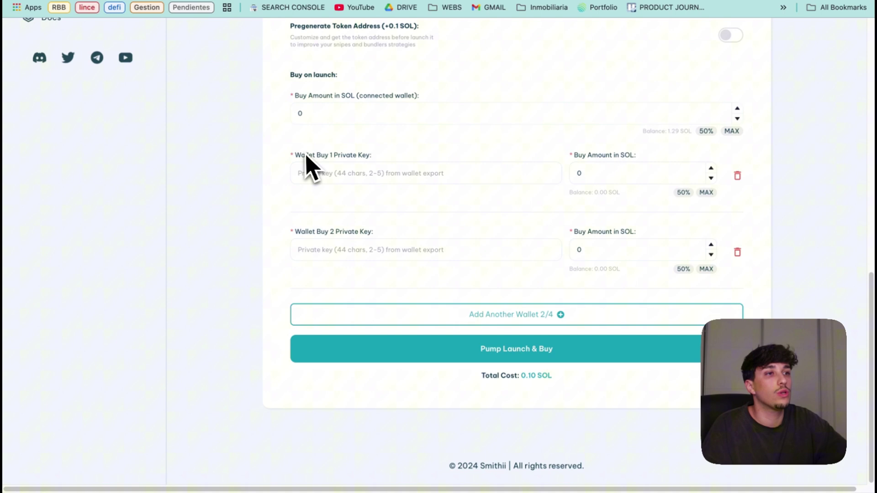
triple_click(364, 231)
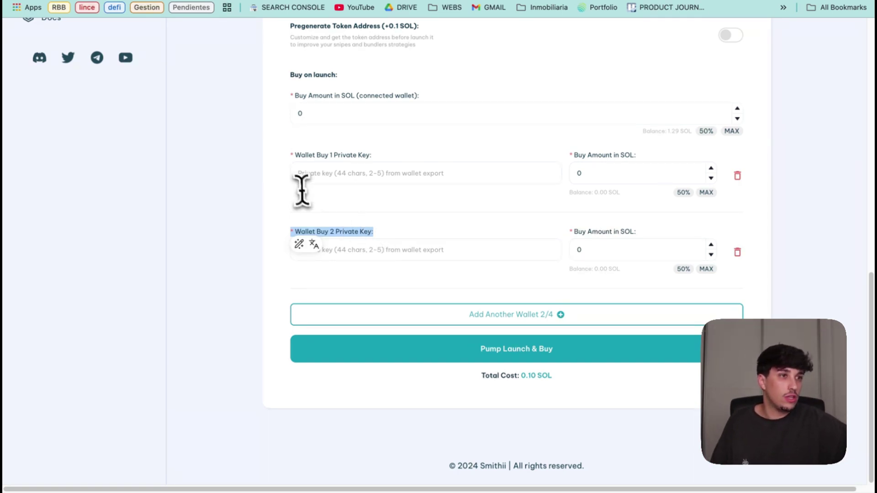
- Enter both wallets' private keys and set their buy amounts to 1 SOL and 0.05 SOL
left_click(319, 176)
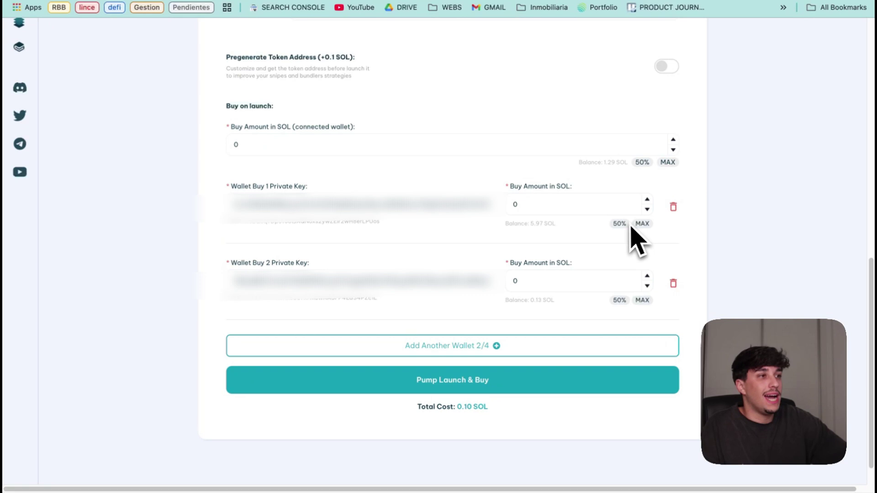
left_click_drag(560, 192, 506, 197)
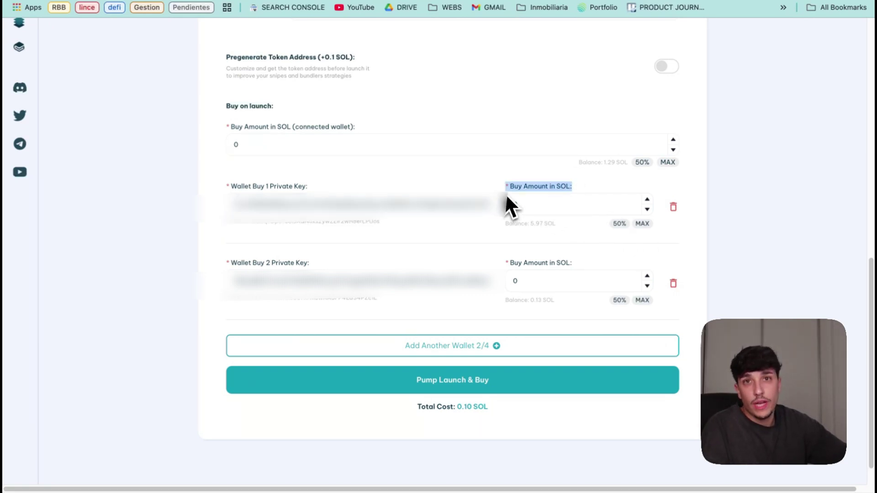
left_click_drag(593, 196, 505, 212)
type("1")
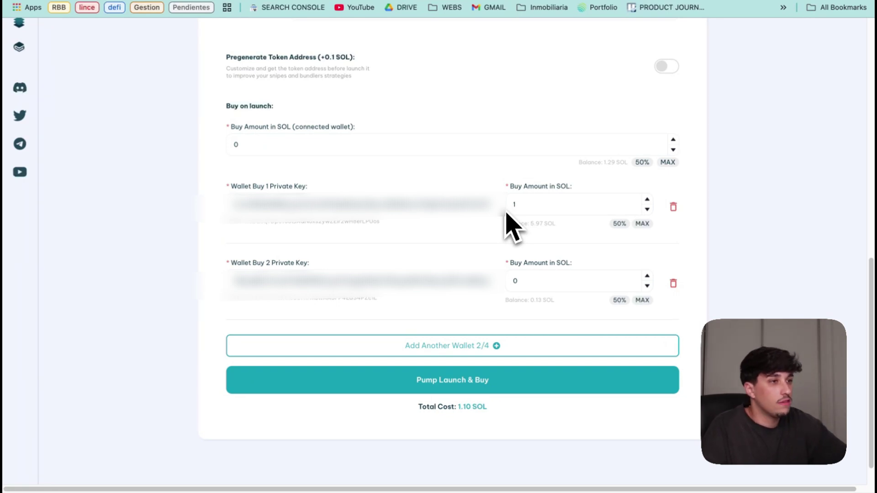
left_click(542, 282)
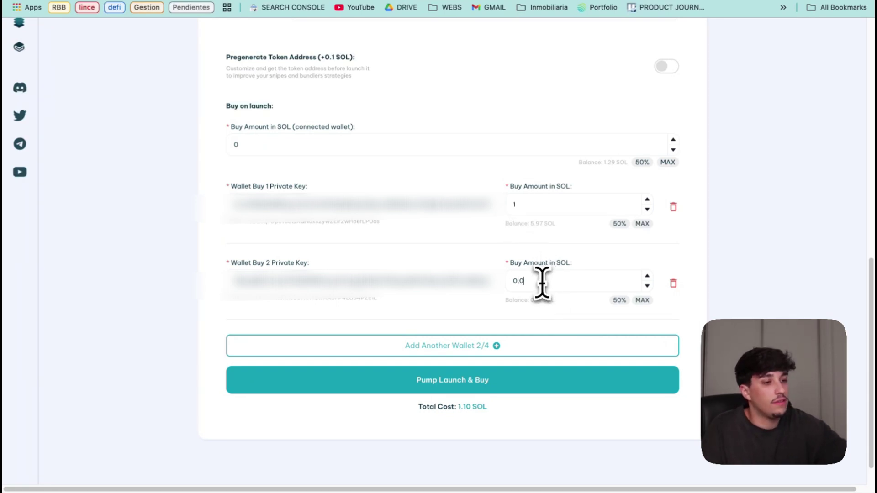
type(".05")
scroll(506, 323, "down", 1)
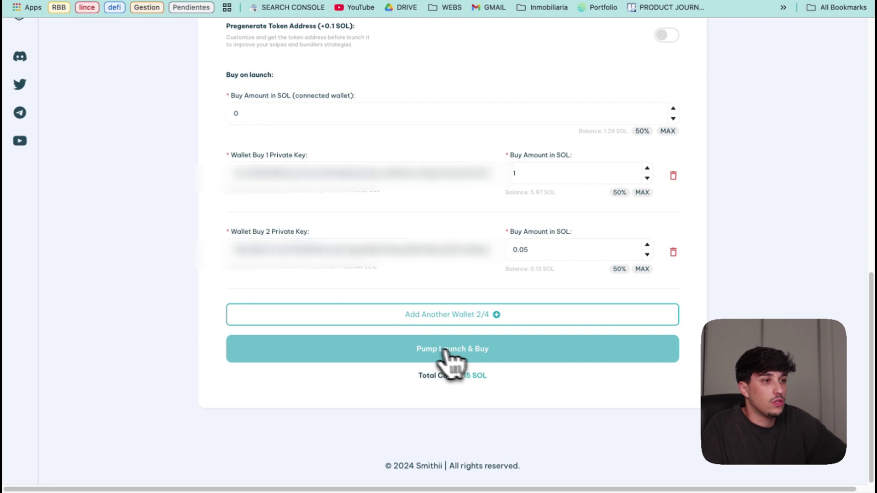
- Launch the Pro token with both bundled buys, approve in the wallet, and open its Pump Fun page
left_click(383, 350)
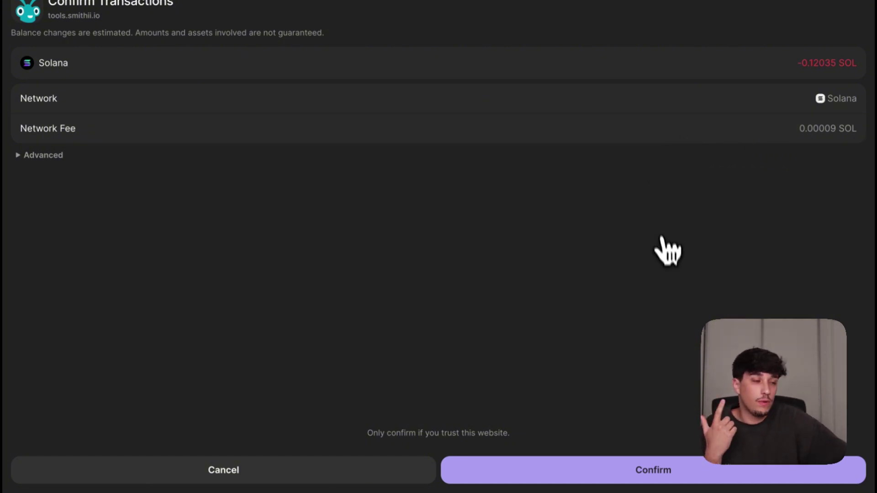
left_click(615, 461)
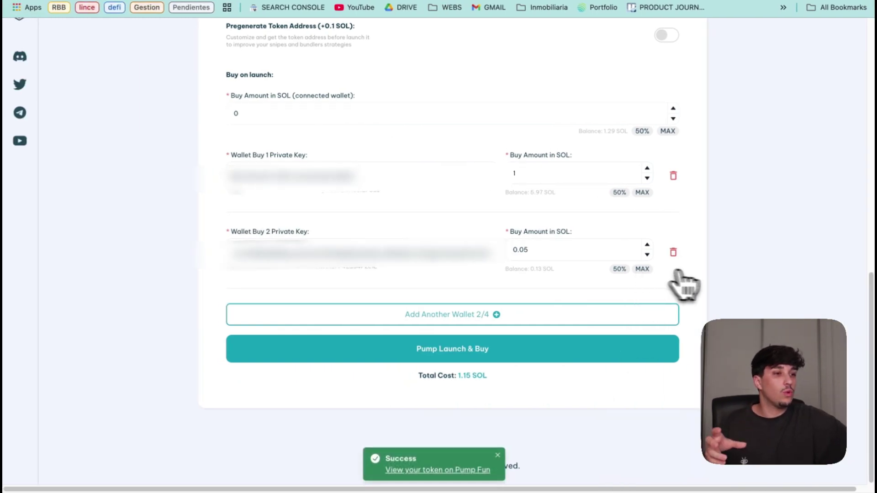
double_click(514, 173)
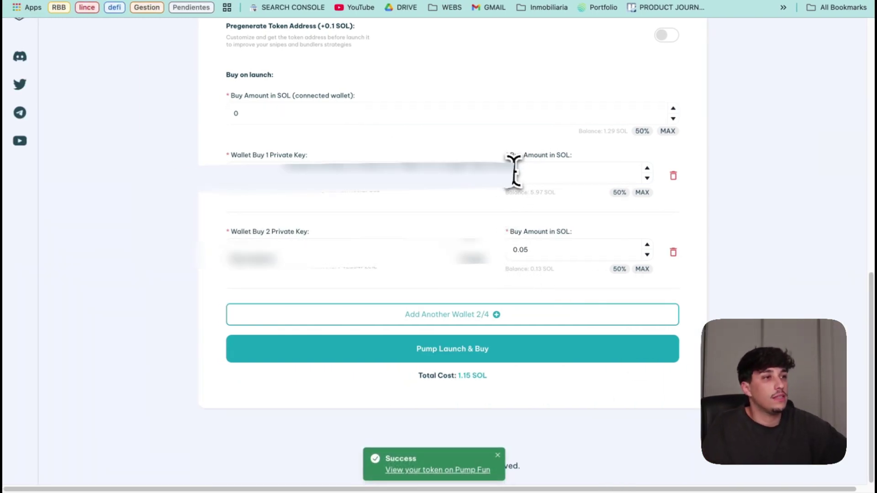
double_click(516, 250)
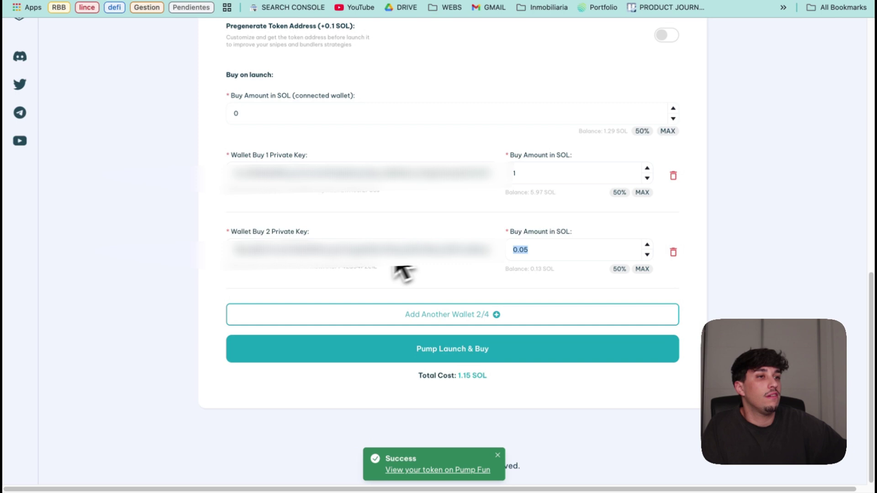
left_click(288, 215)
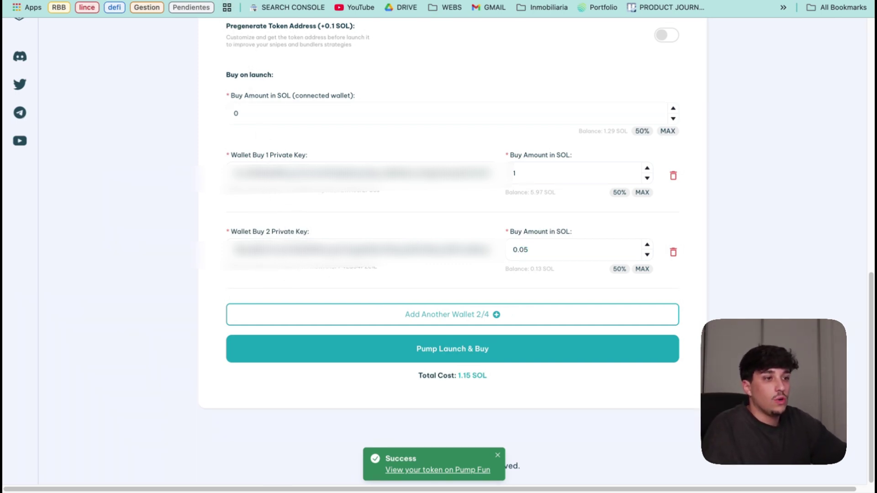
left_click(419, 472)
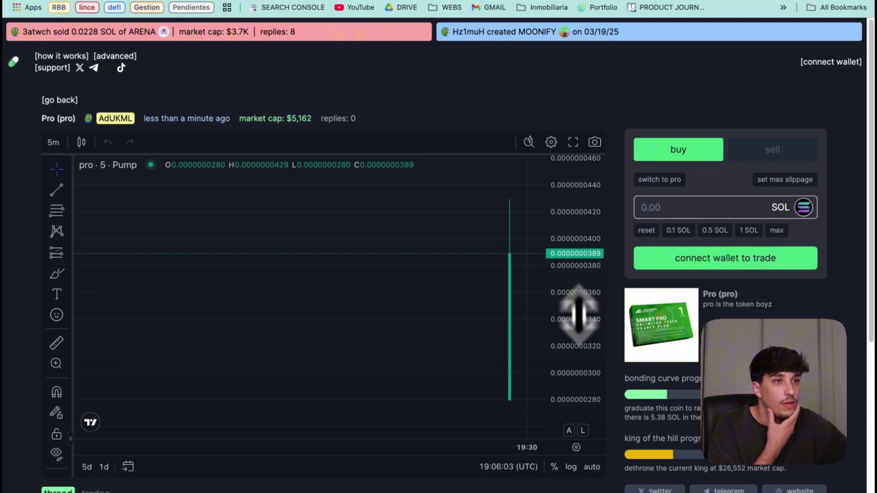
- View the pro token's trades list, highlighting the 4.330 SOL and 1.000 SOL buys
scroll(542, 157, "down", 5)
scroll(349, 323, "up", 5)
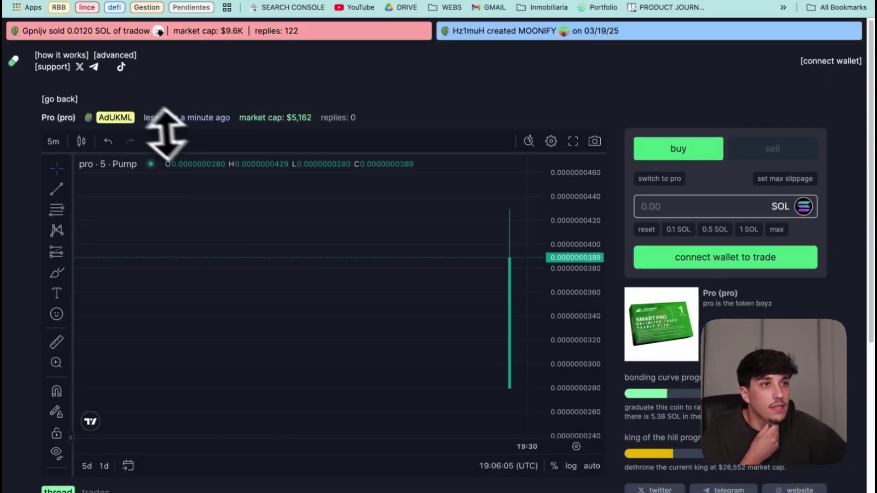
scroll(196, 196, "down", 5)
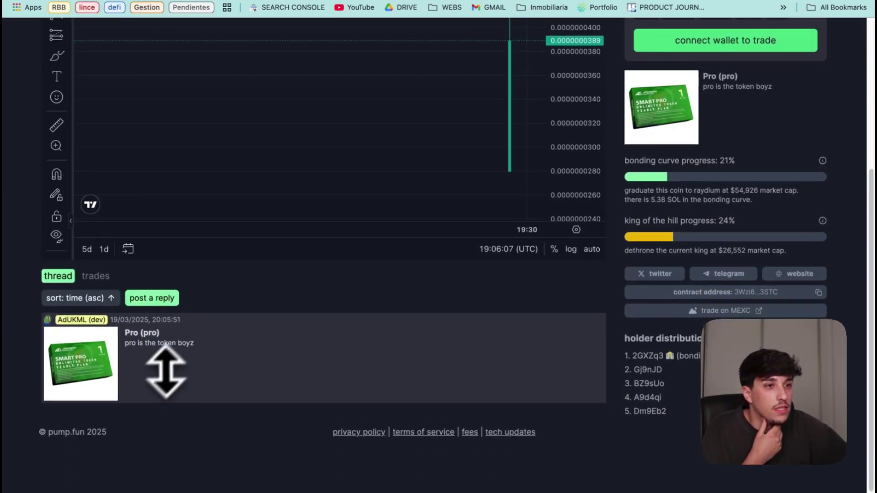
left_click(95, 276)
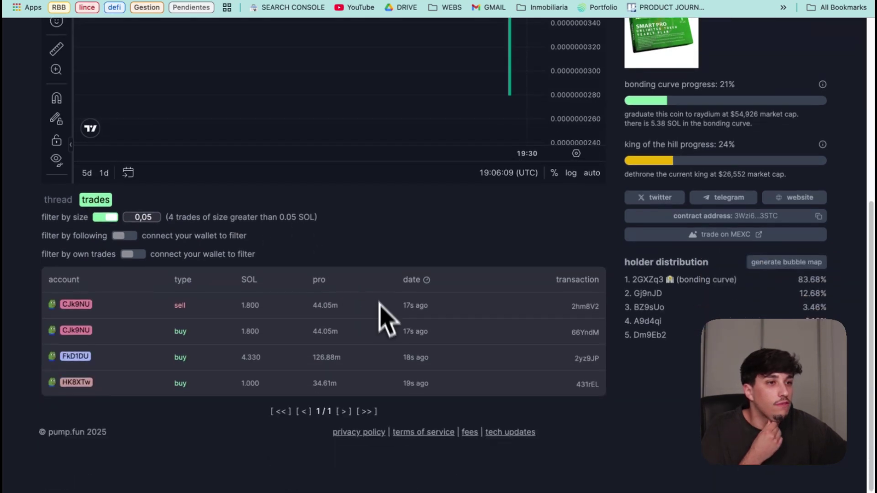
double_click(238, 358)
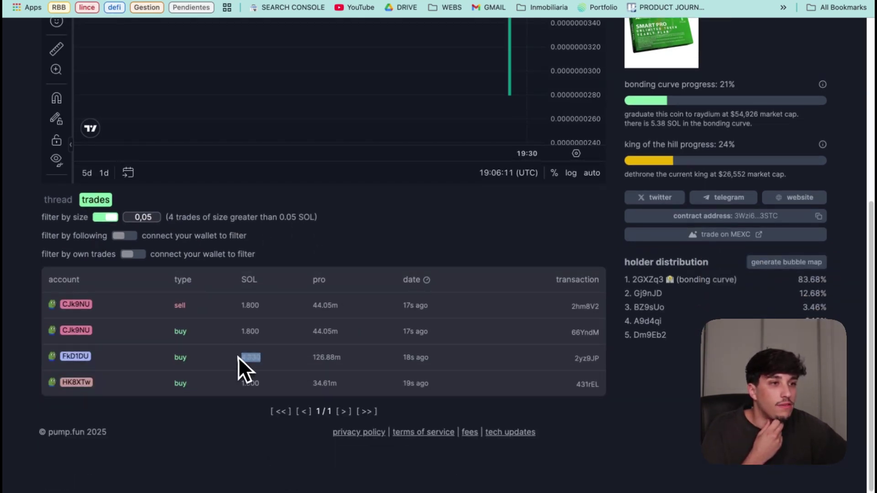
double_click(249, 384)
left_click(294, 383)
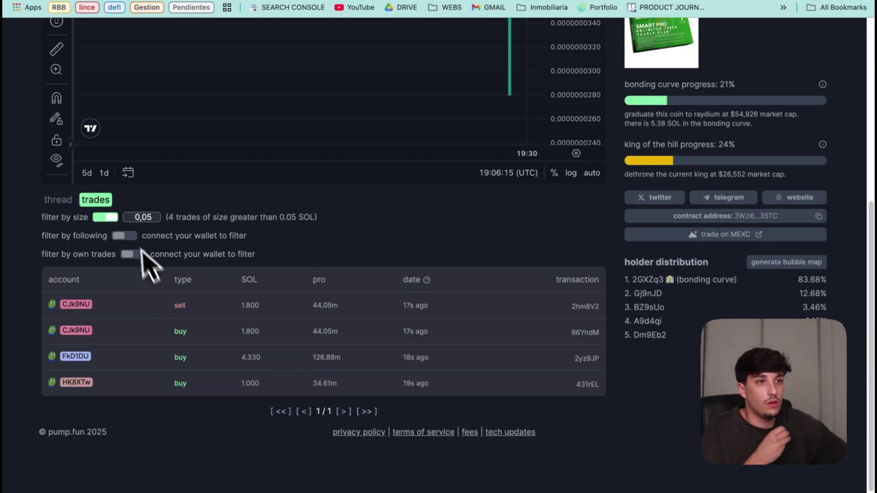
left_click(269, 385)
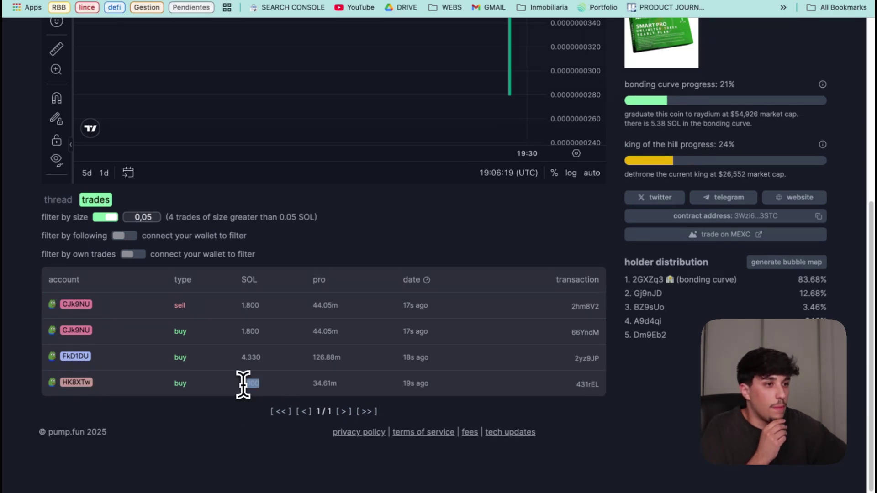
left_click(476, 384)
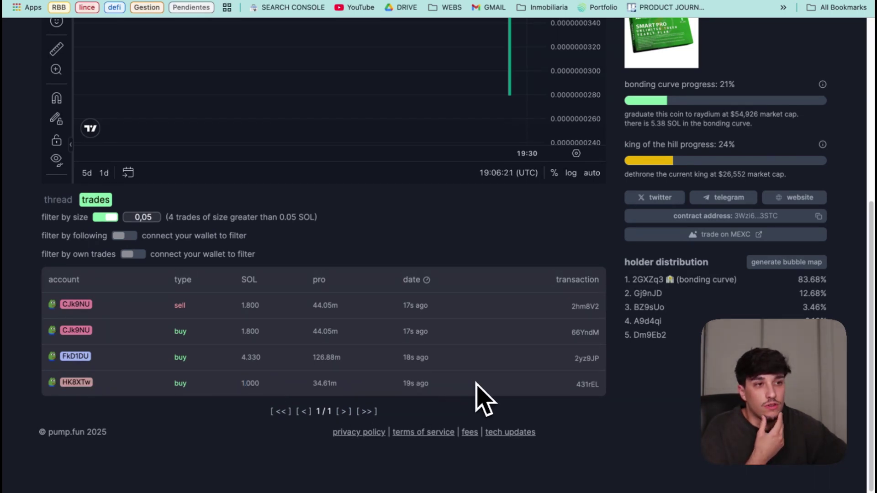
scroll(283, 375, "up", 3)
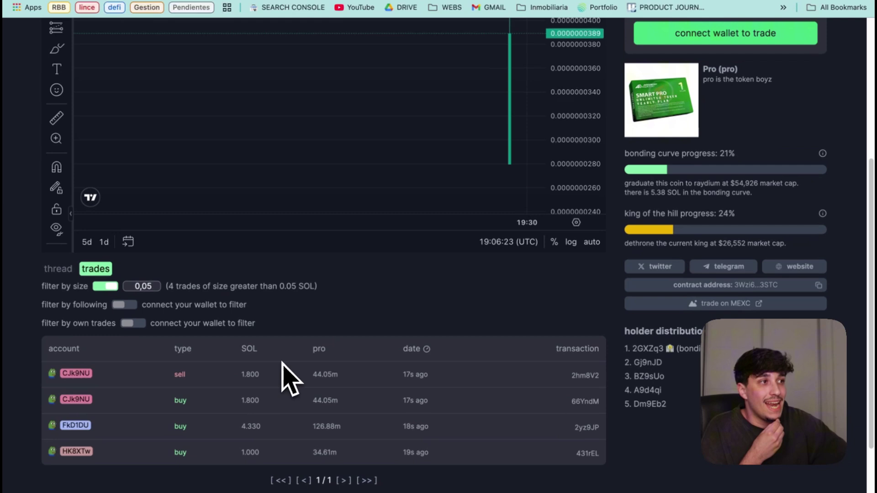
scroll(283, 376, "up", 1)
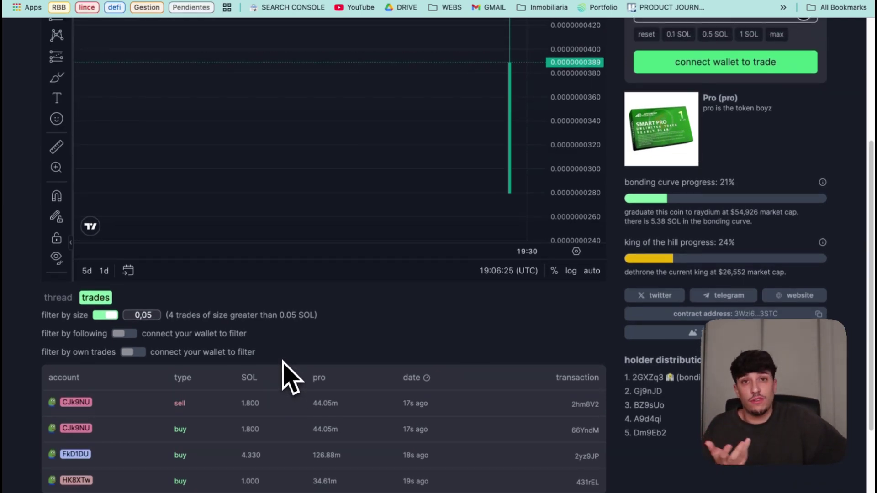